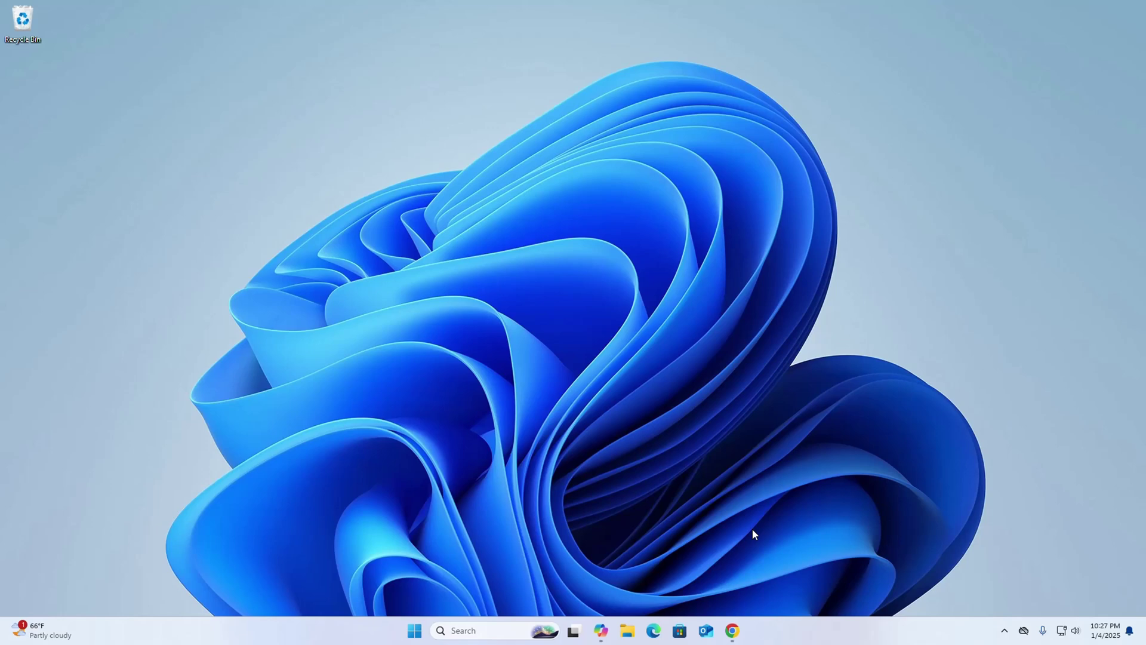
Open obsproject.com from the search results and go to its Windows installer download page
click(732, 631)
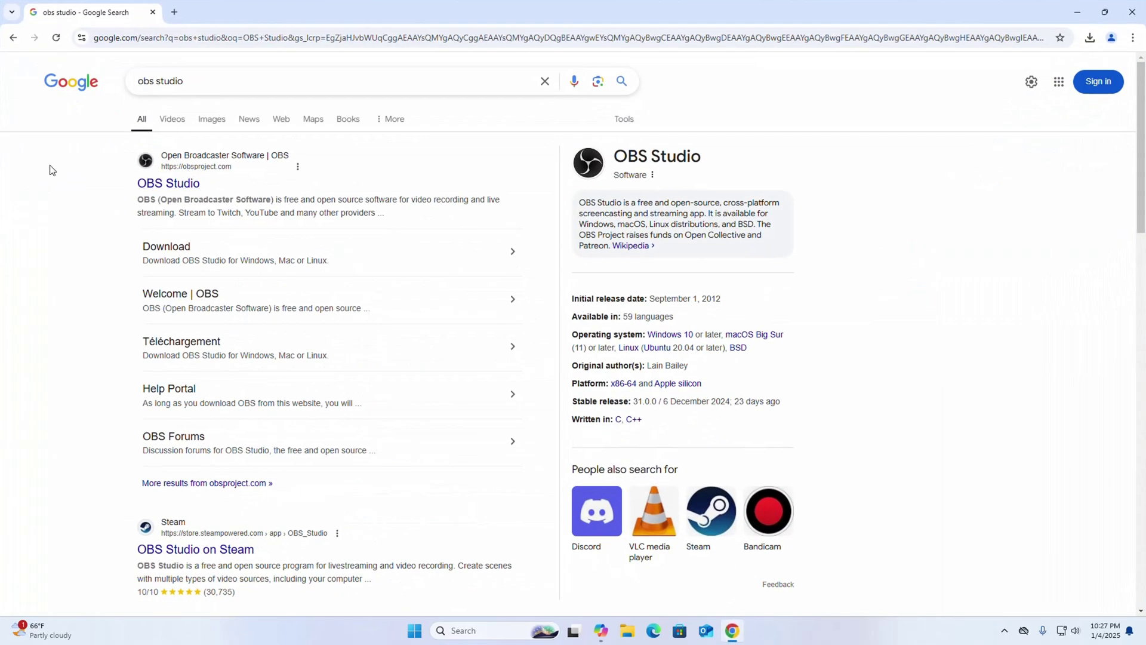
click(199, 162)
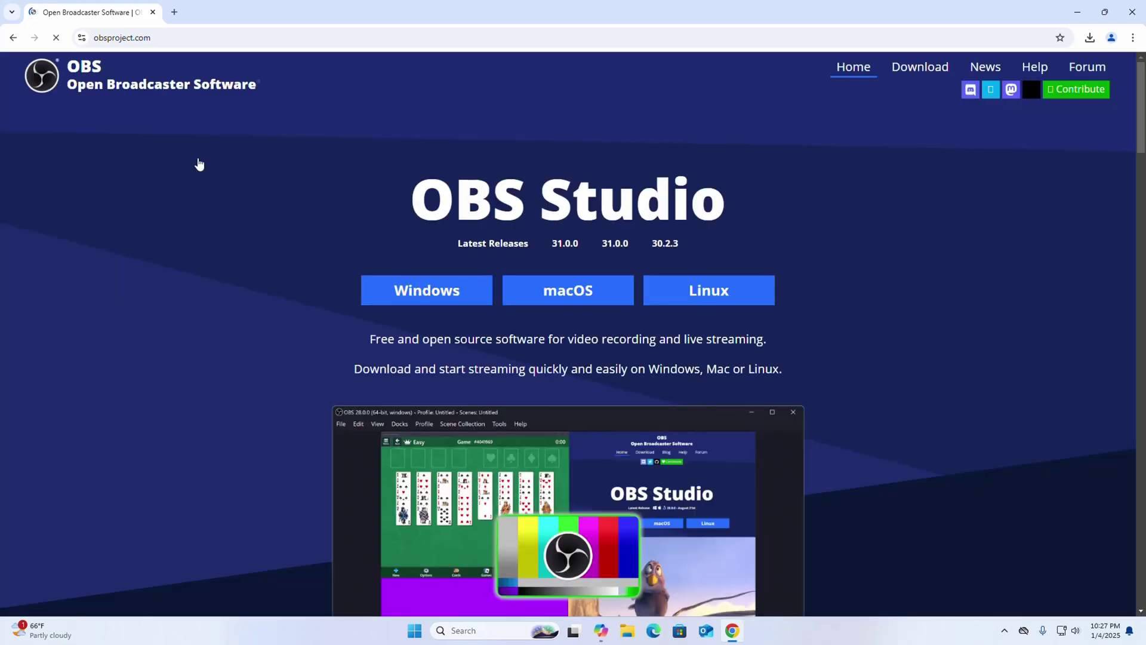
click(920, 68)
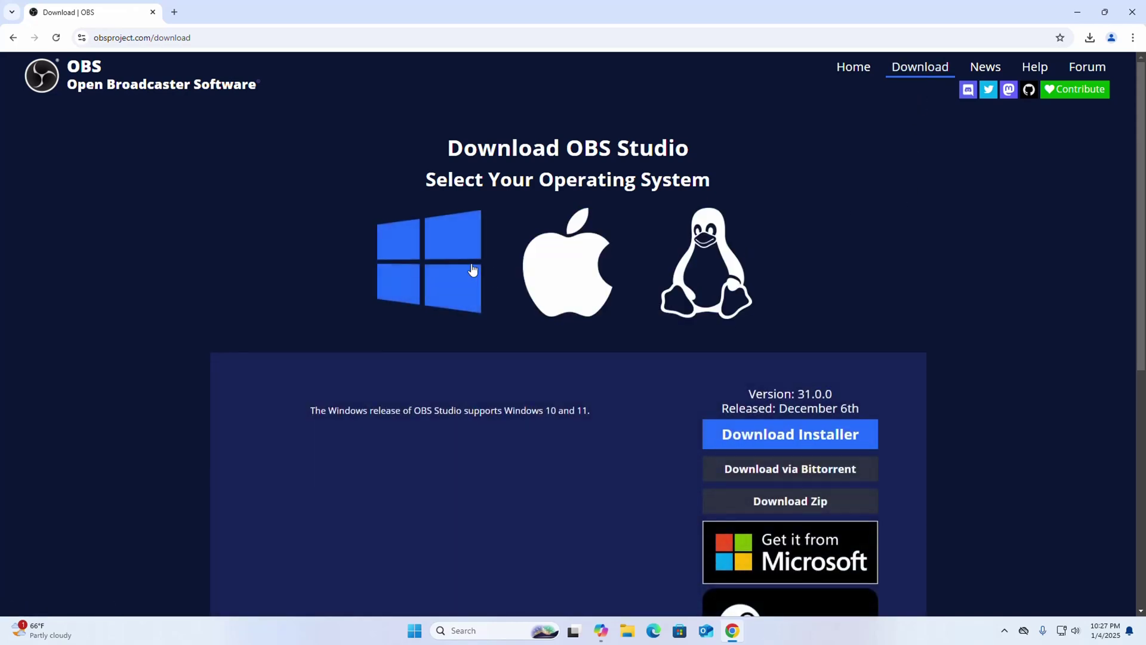
scroll(472, 269, down, 1)
scroll(969, 230, down, 1)
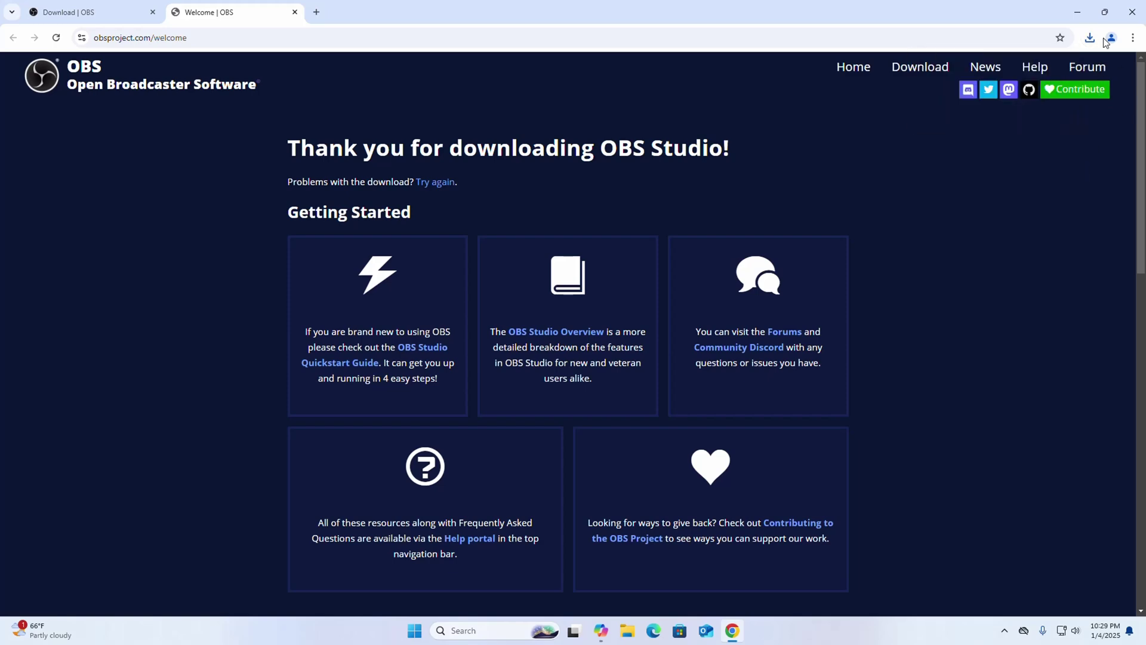
Minimize Chrome and show the Downloads folder in File Explorer
click(1083, 12)
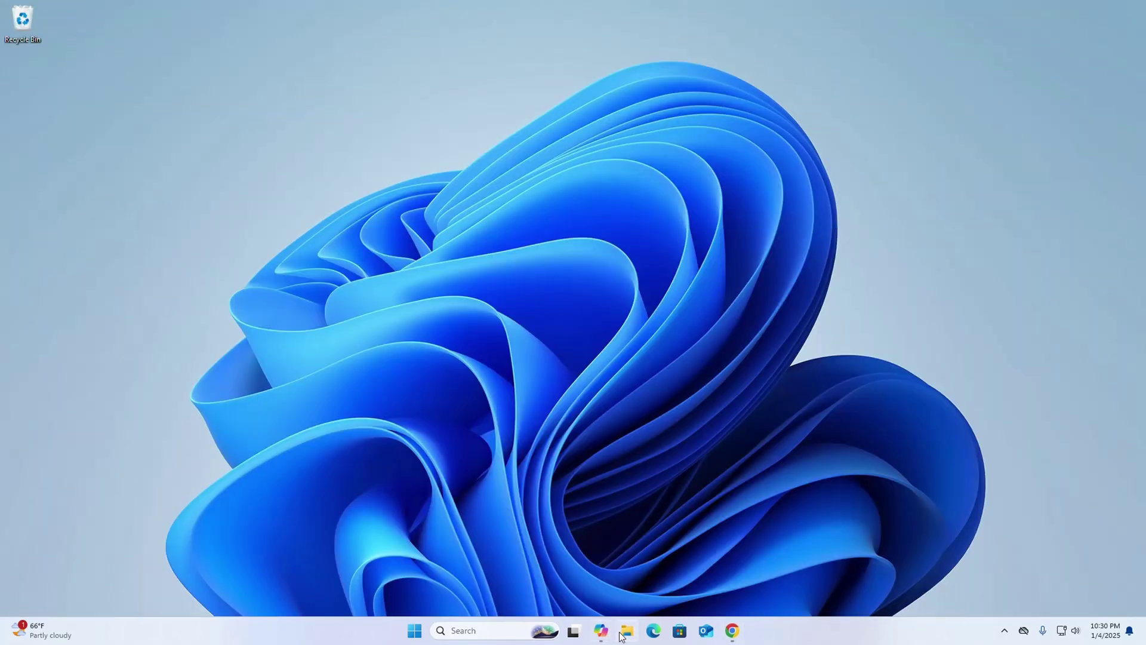
click(627, 631)
click(88, 192)
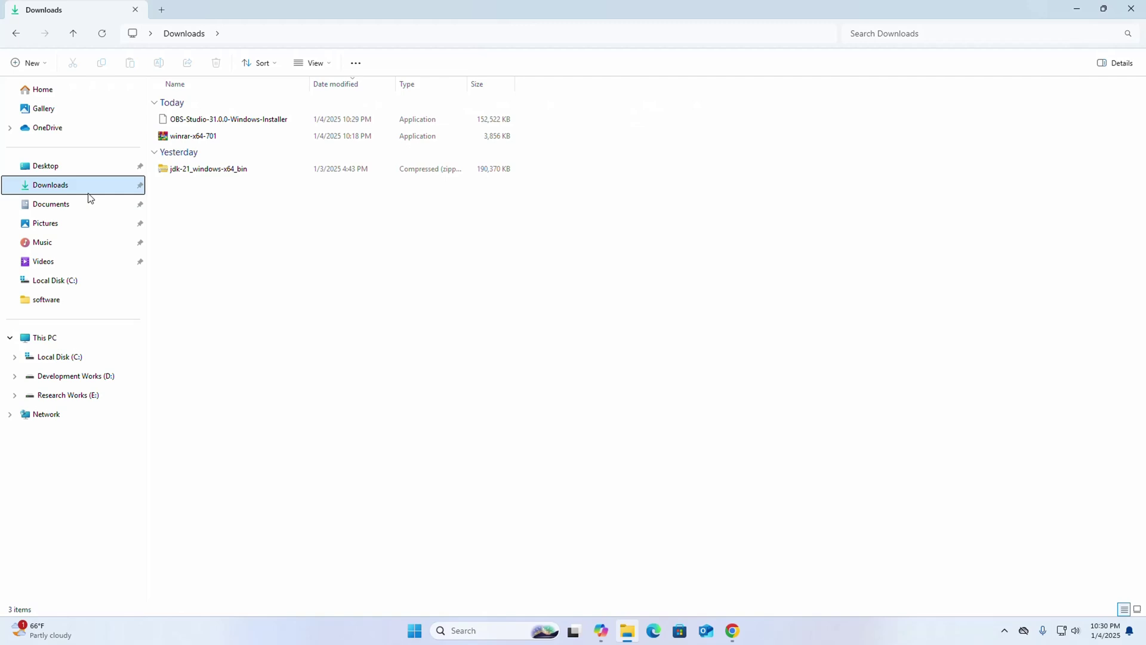
Run the OBS-Studio-31.0.0-Windows-Installer file and approve its admin permission prompt
click(239, 119)
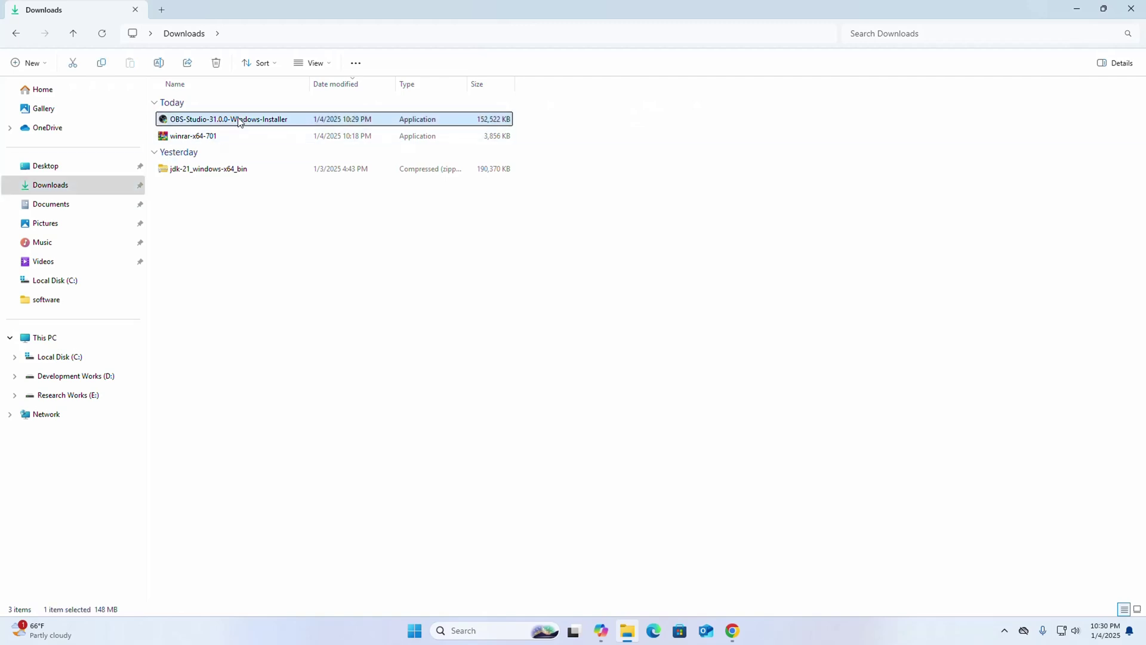
right_click(275, 120)
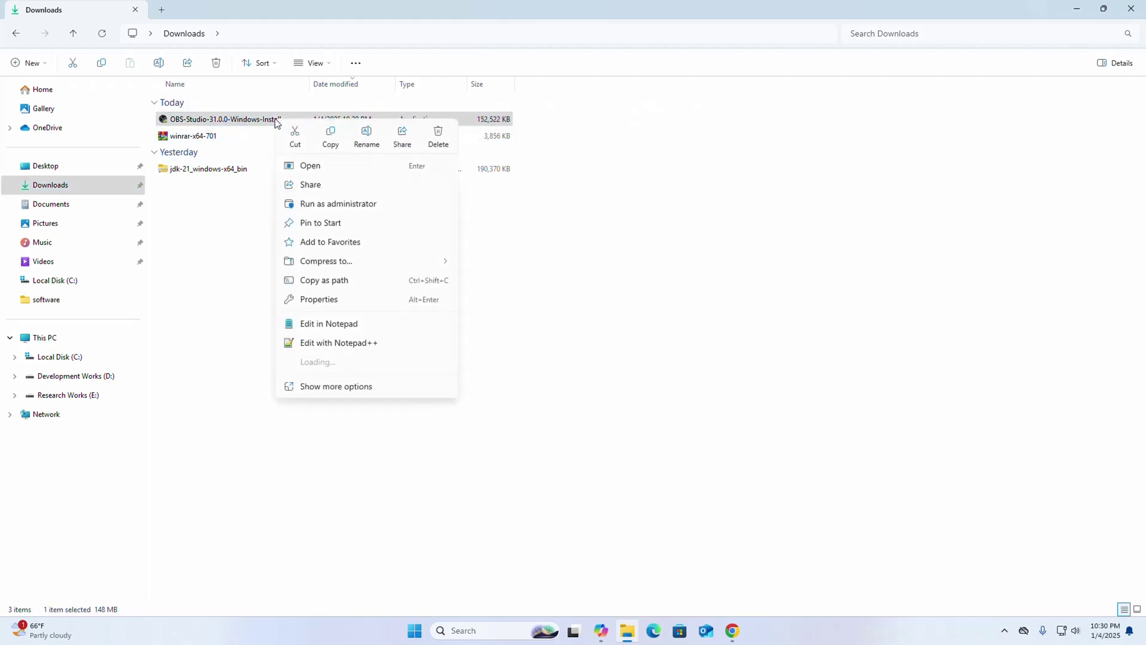
click(309, 166)
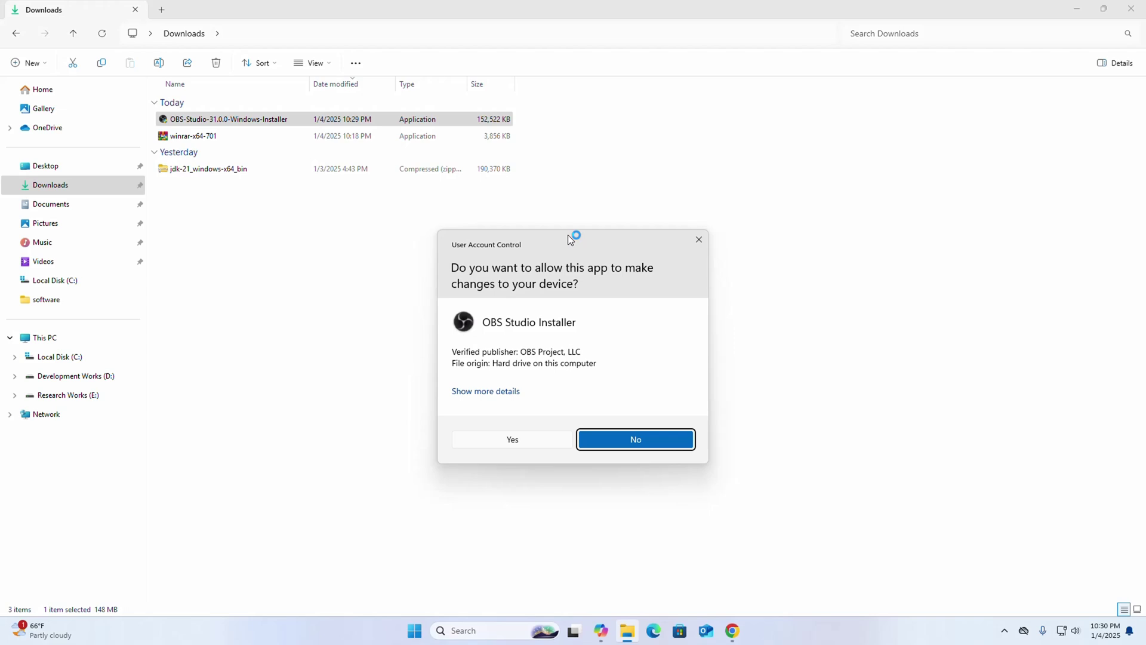
click(509, 443)
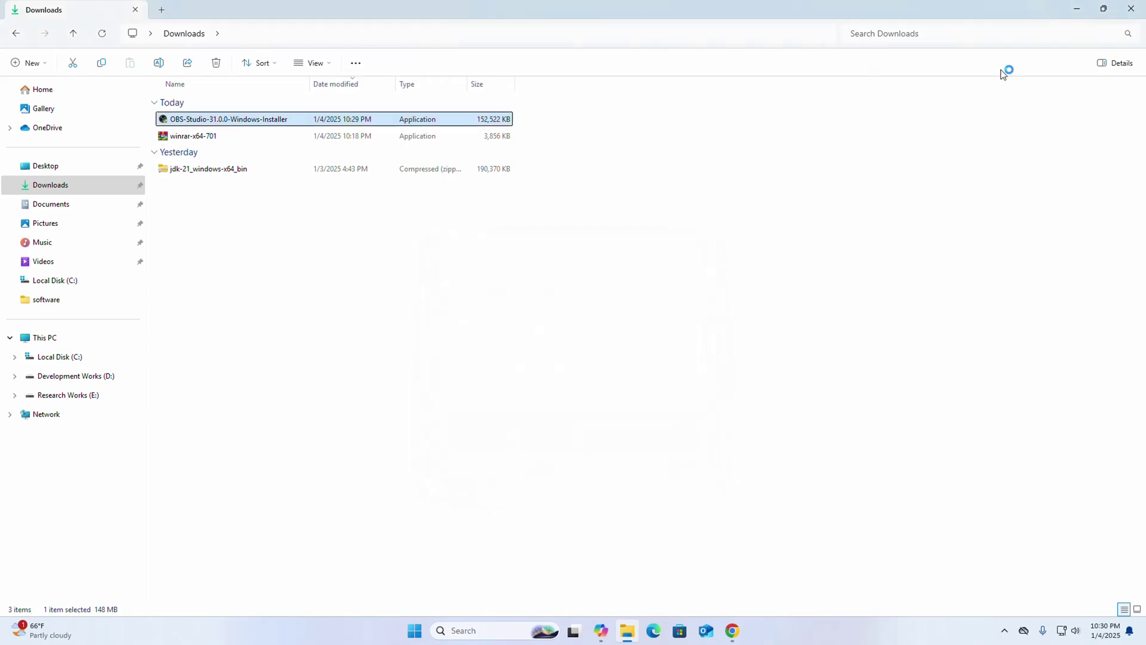
Reposition the setup window, pass the welcome page, and scroll the GNU GPL license to the end
click(1076, 8)
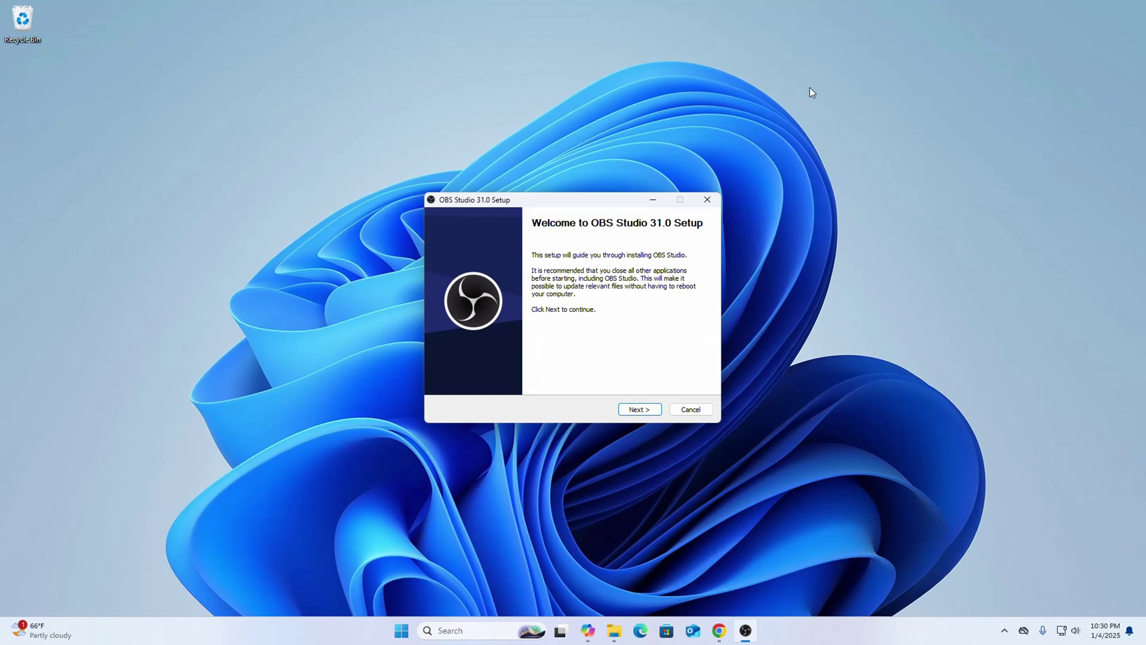
drag(559, 203, 552, 181)
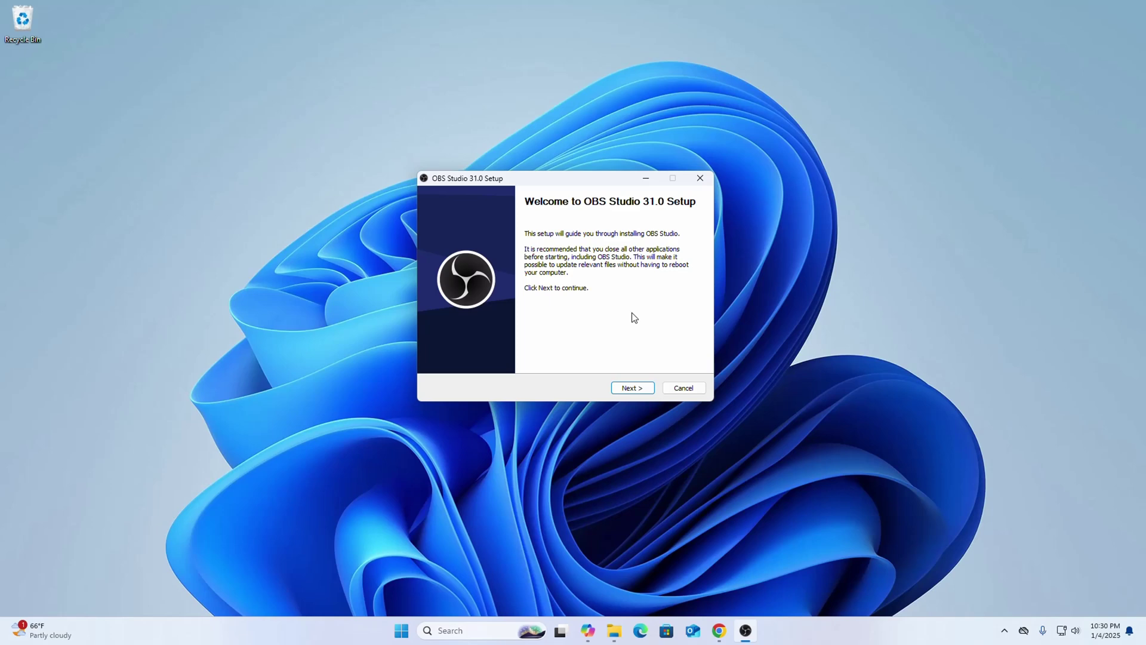
click(634, 391)
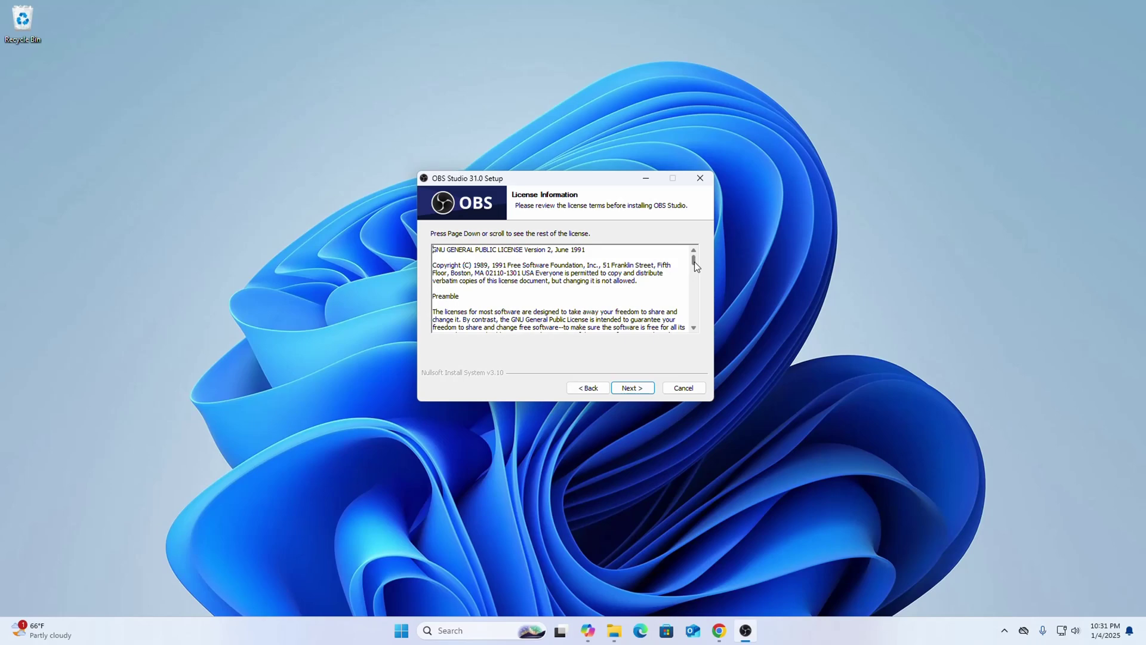
drag(694, 261, 700, 329)
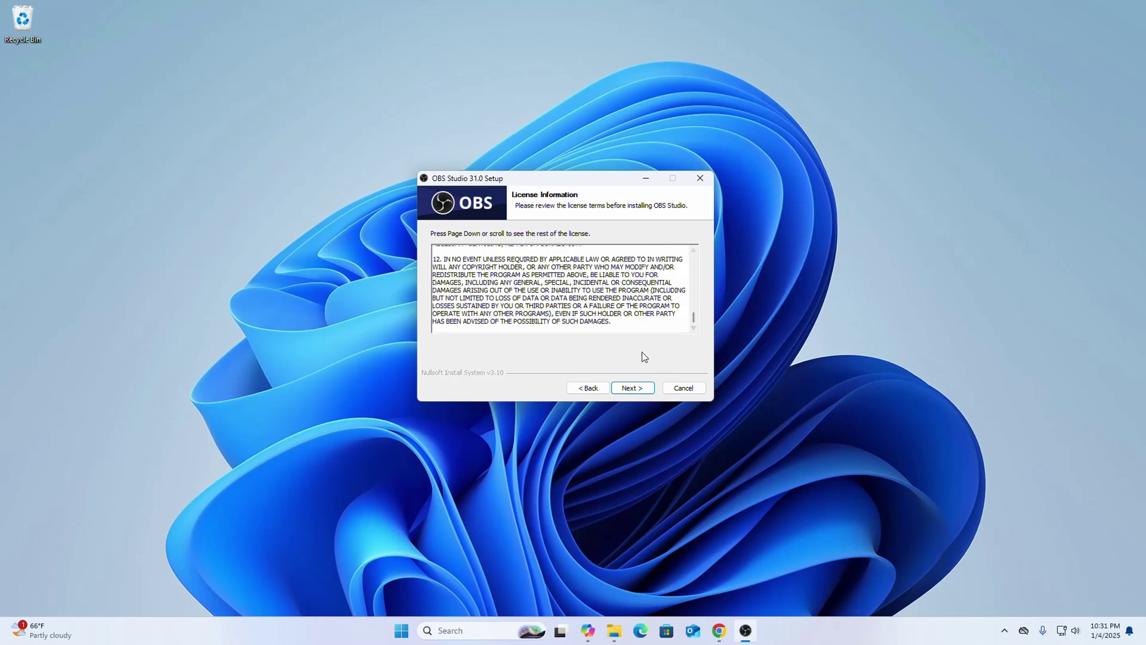
Accept the license, confirm the C:\Program Files\obs-studio destination, and start installing
click(634, 388)
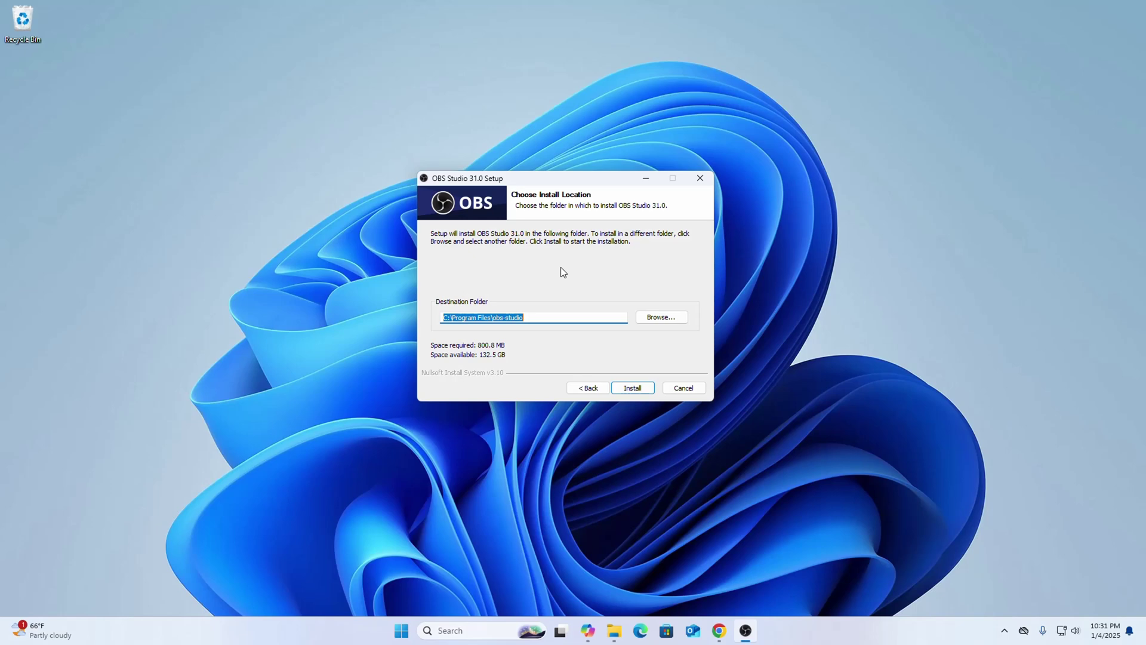
click(539, 321)
drag(539, 321, 436, 324)
drag(551, 325, 434, 328)
click(630, 388)
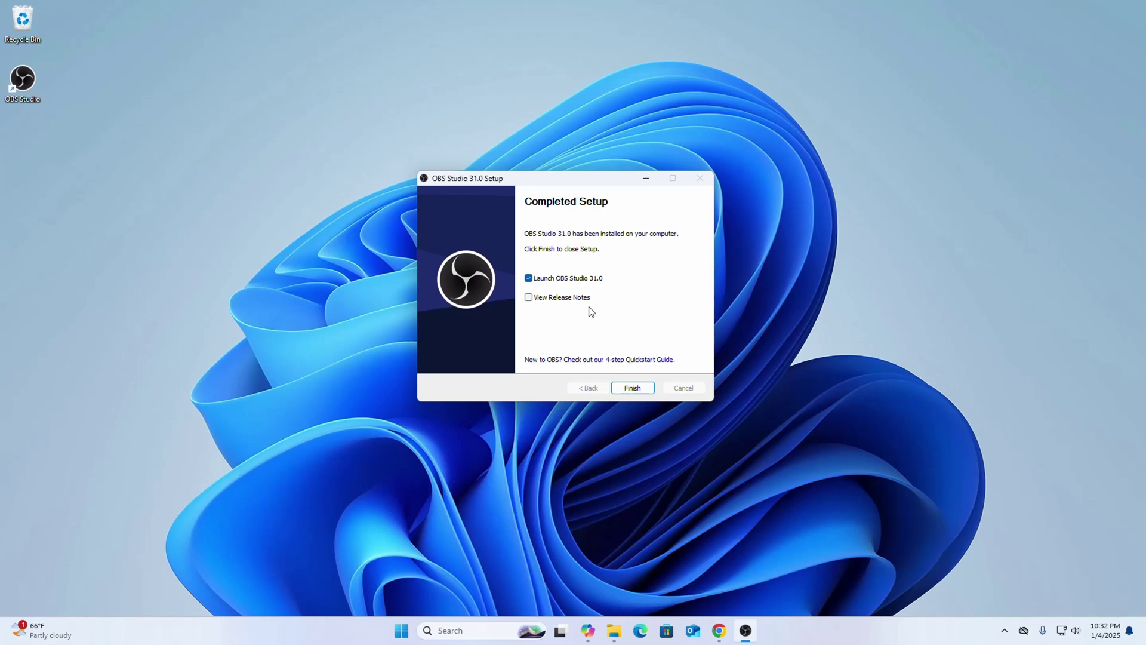
Toggle the Launch OBS Studio 31.0 checkbox off and back on, leaving it checked
click(529, 279)
click(528, 279)
Finish setup to launch OBS and choose Optimize just for recording in the wizard
click(630, 385)
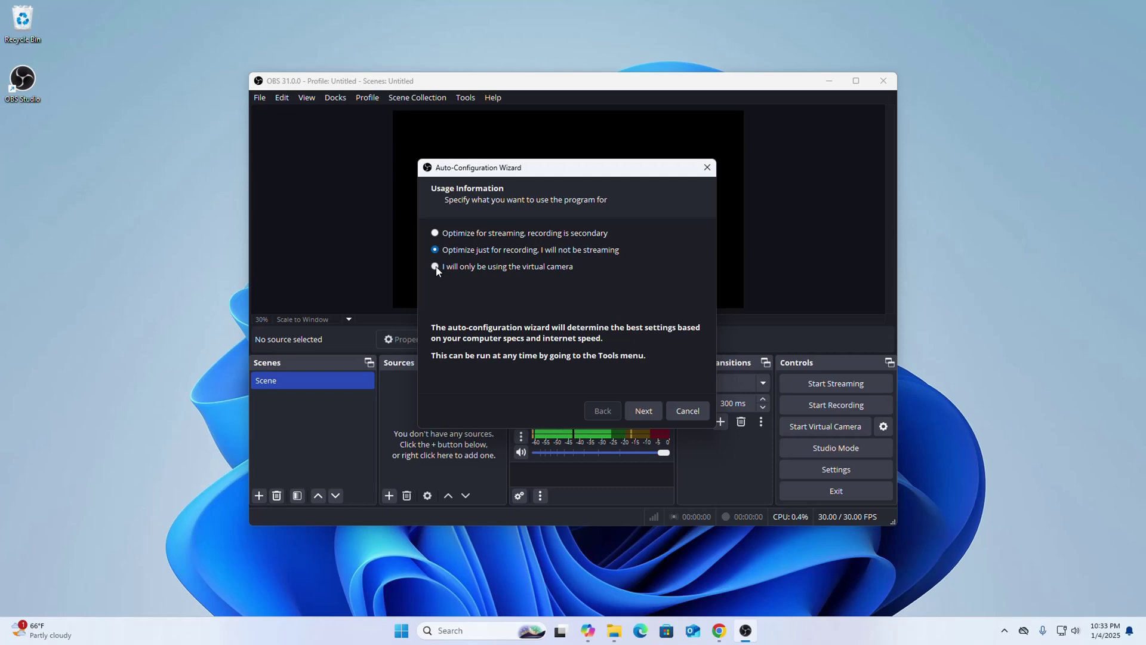
click(435, 233)
click(644, 410)
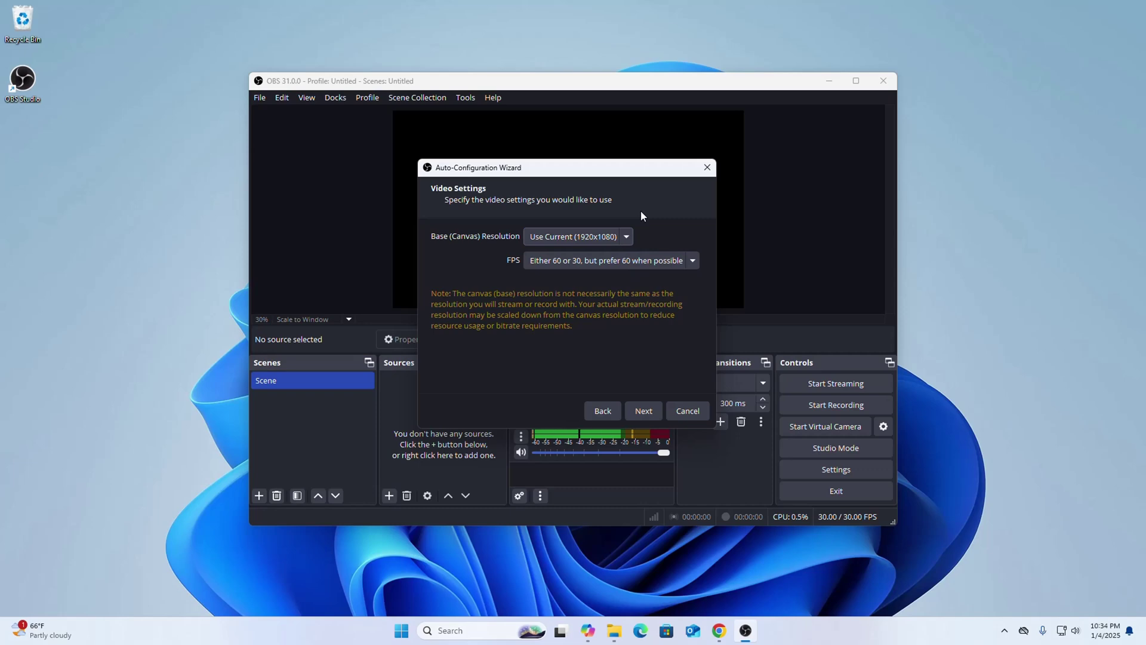
Keep the 1920x1080 base resolution and prefer-60 FPS, then apply the recommended settings
click(624, 237)
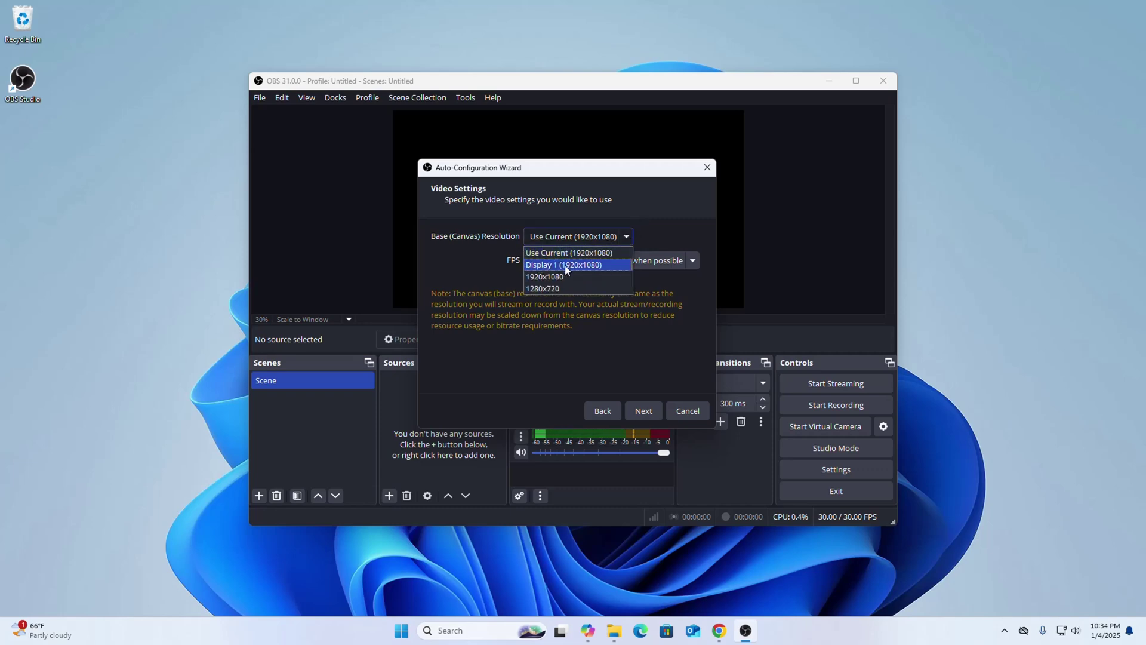
click(694, 260)
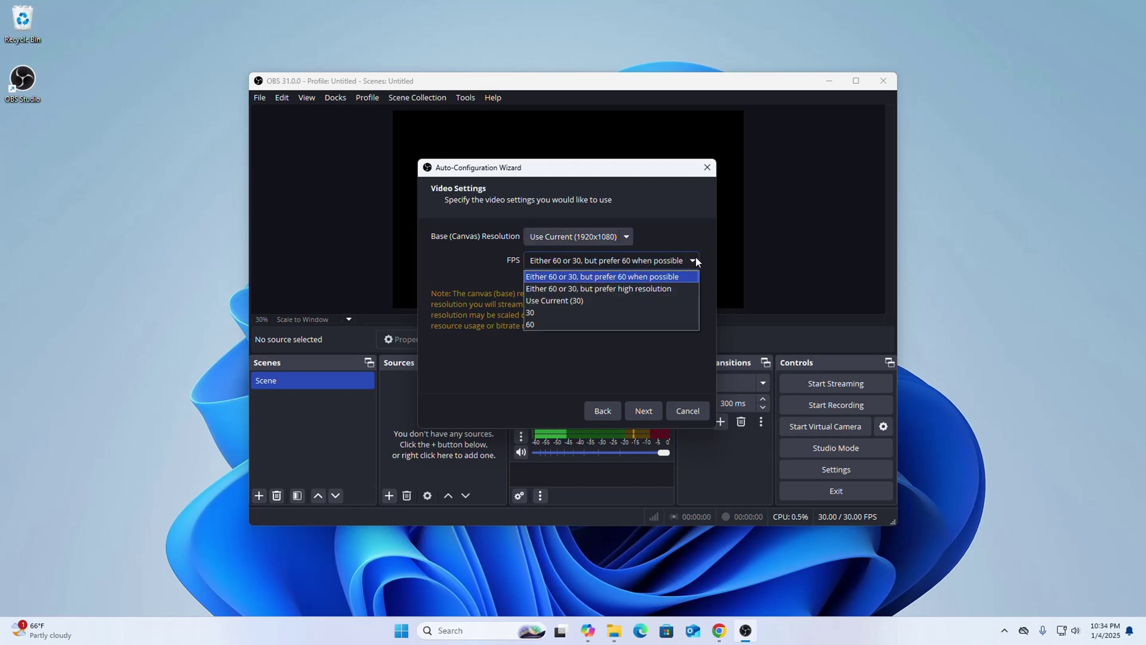
click(561, 278)
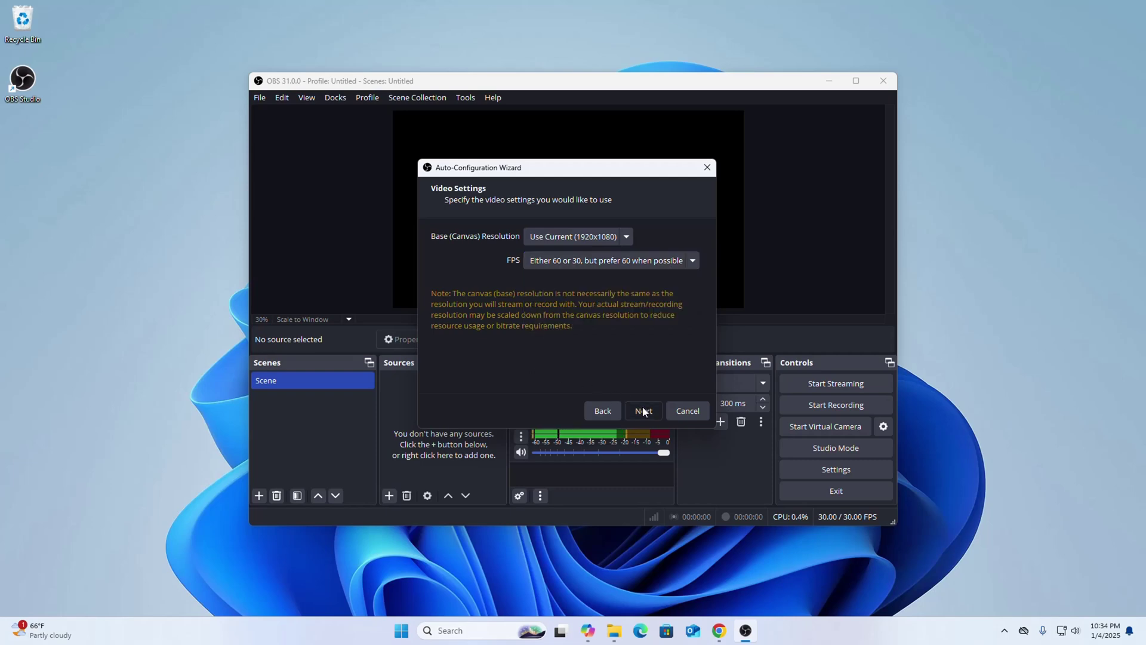
click(643, 411)
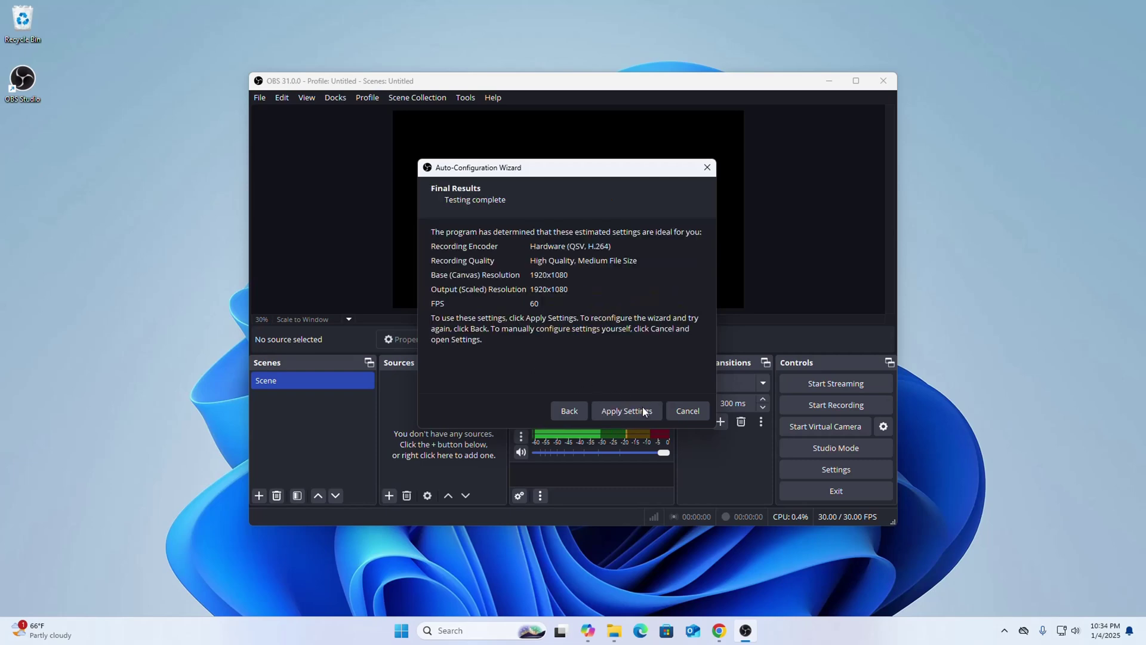
click(612, 411)
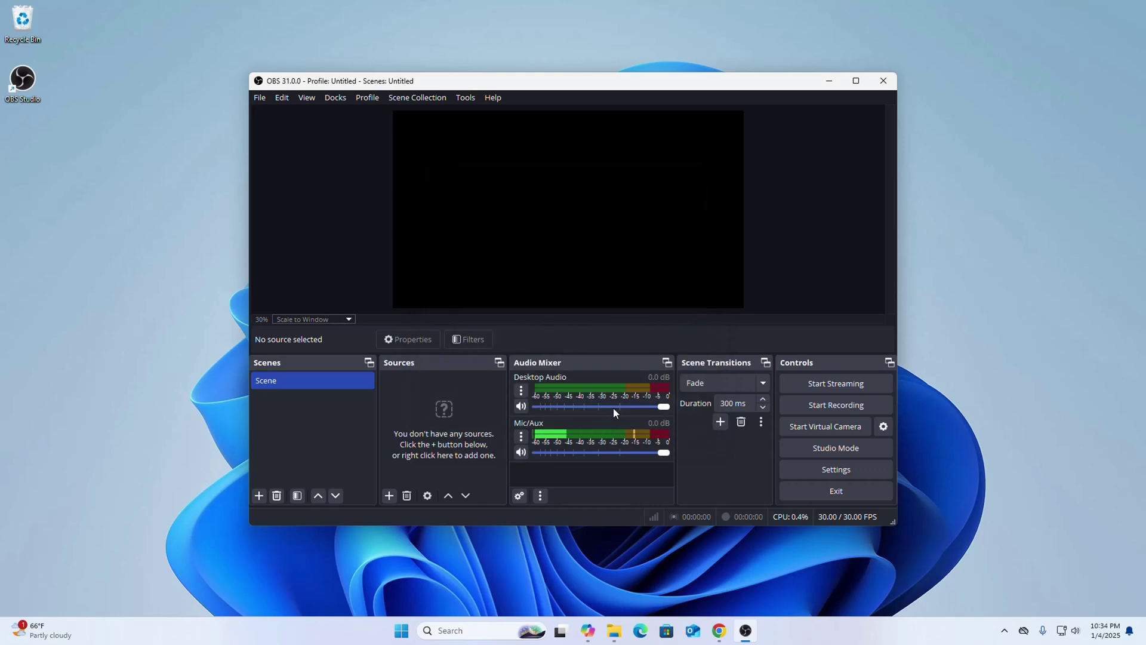
Add a source named Display Capture and set its display to the HP M22f FHD monitor
click(388, 495)
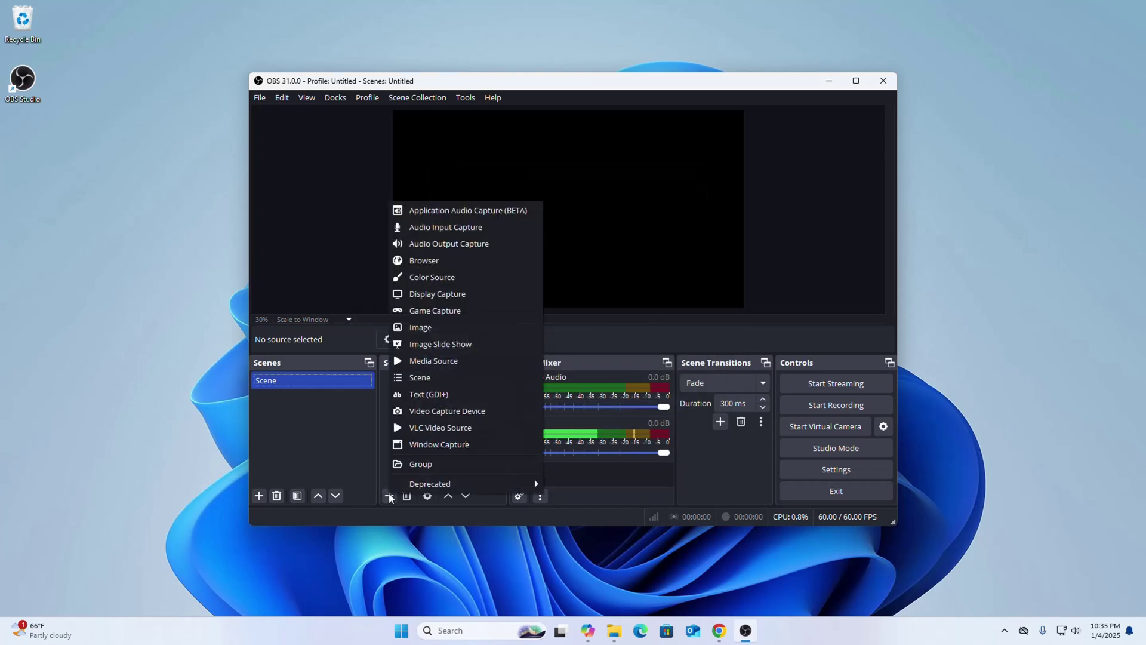
click(425, 294)
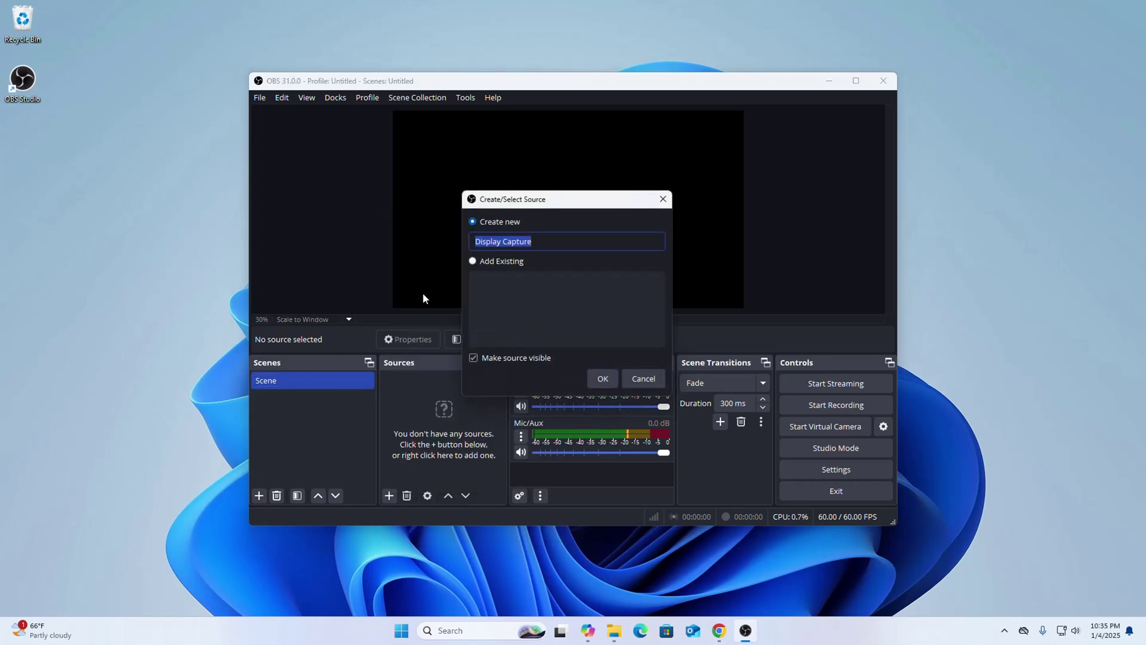
click(601, 380)
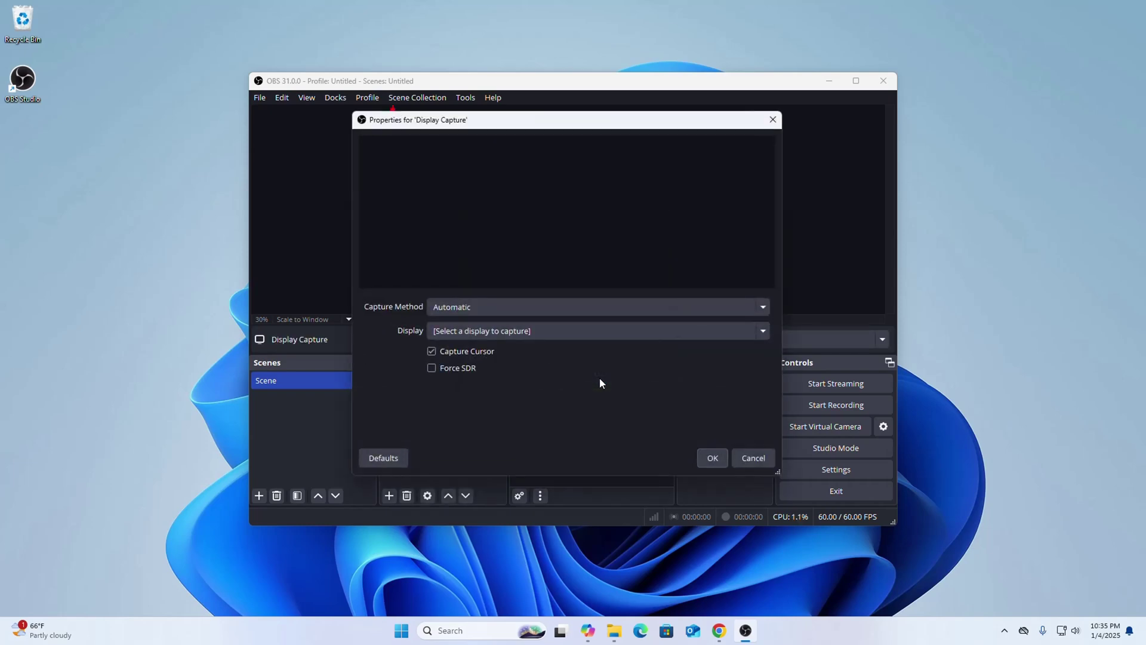
click(714, 458)
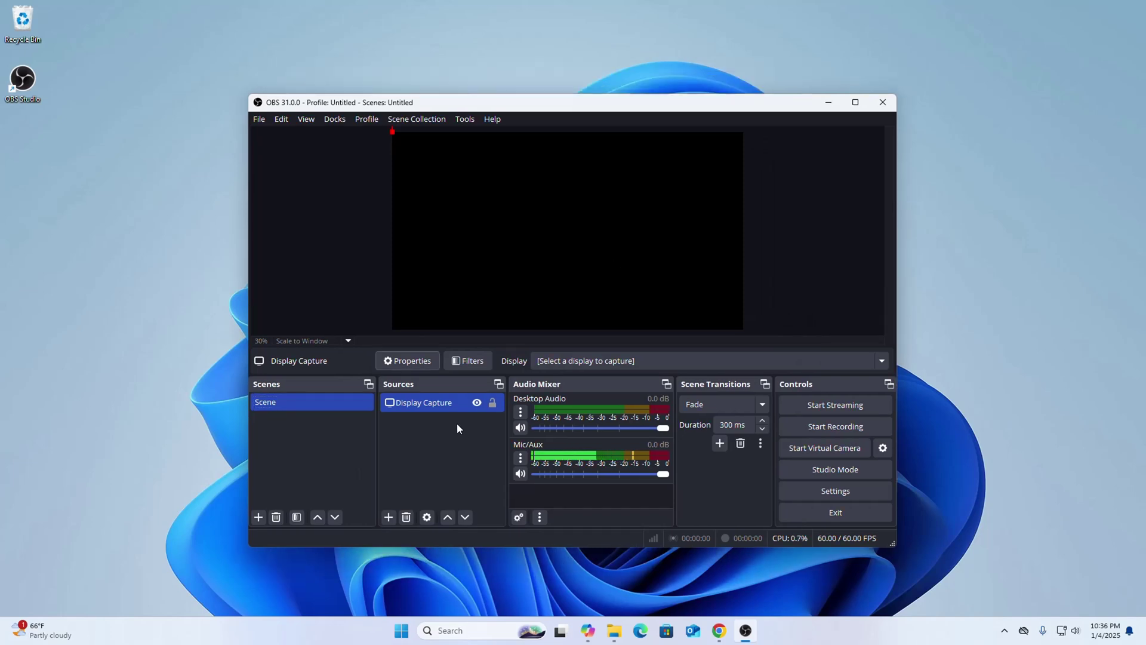
click(543, 360)
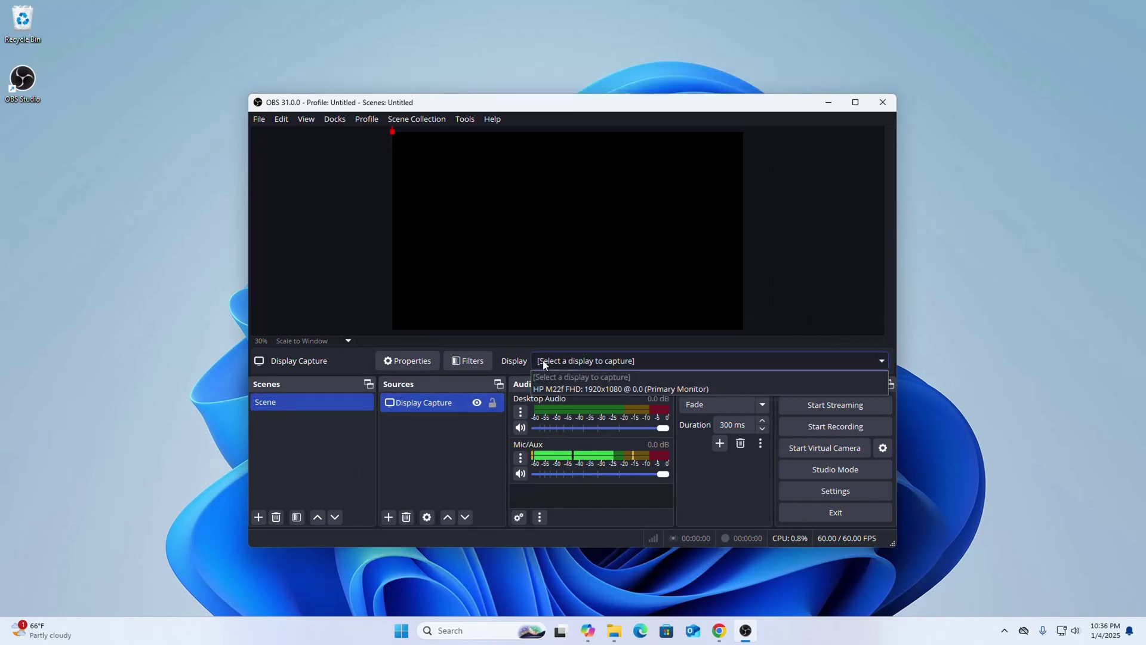
click(559, 388)
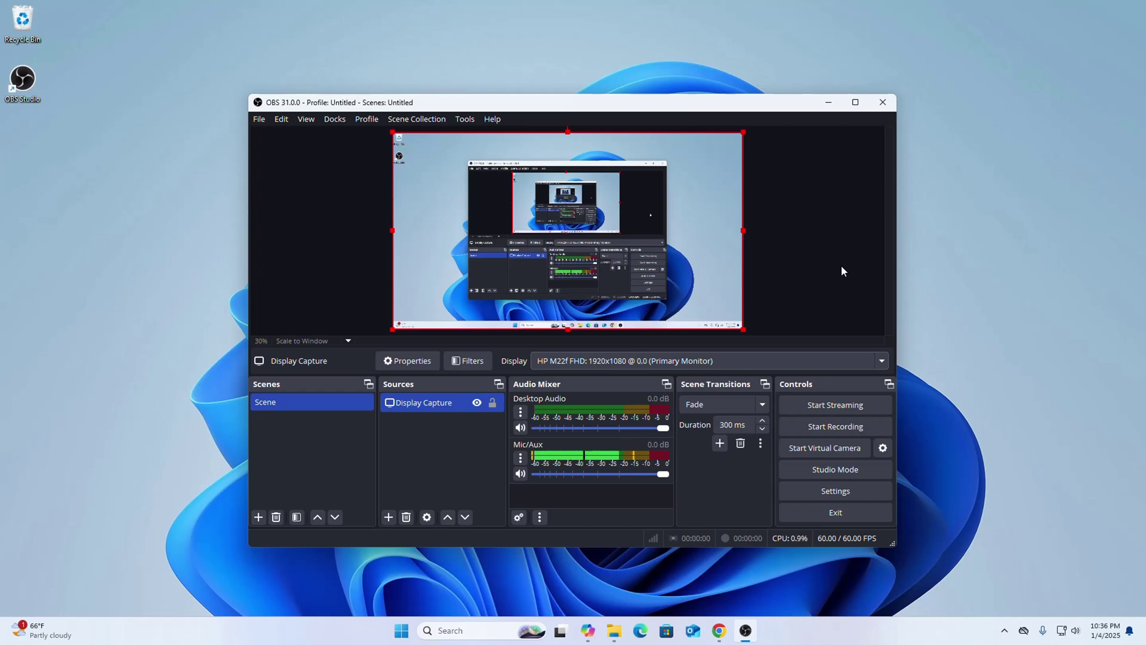
Record a few seconds of test footage, then stop the recording to save it
click(825, 429)
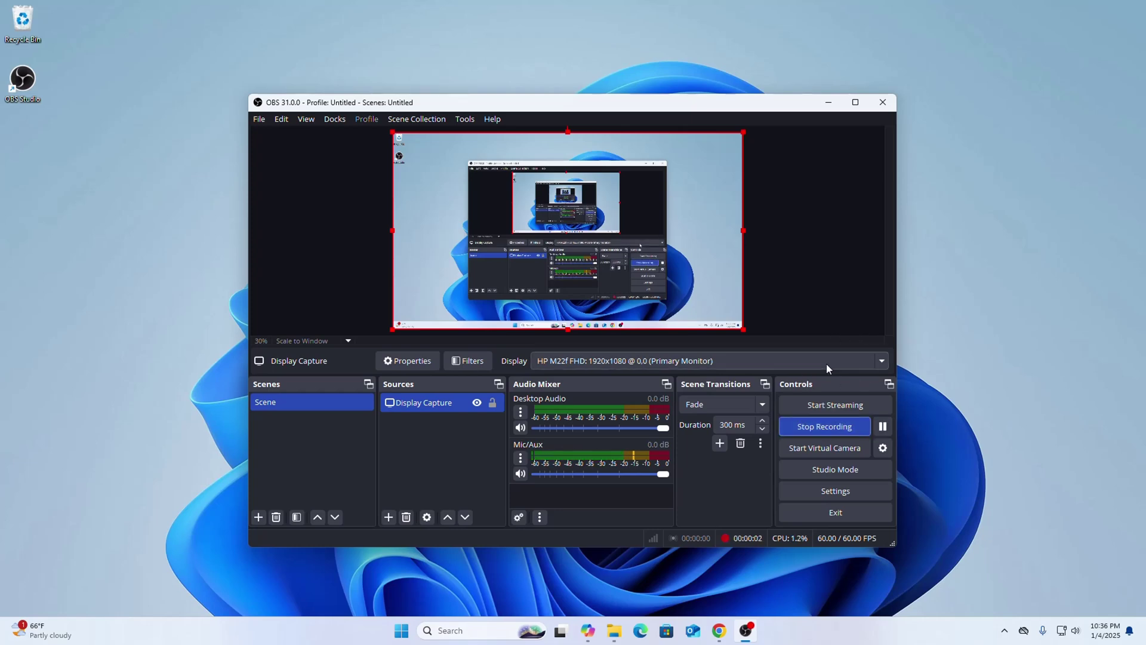
click(816, 430)
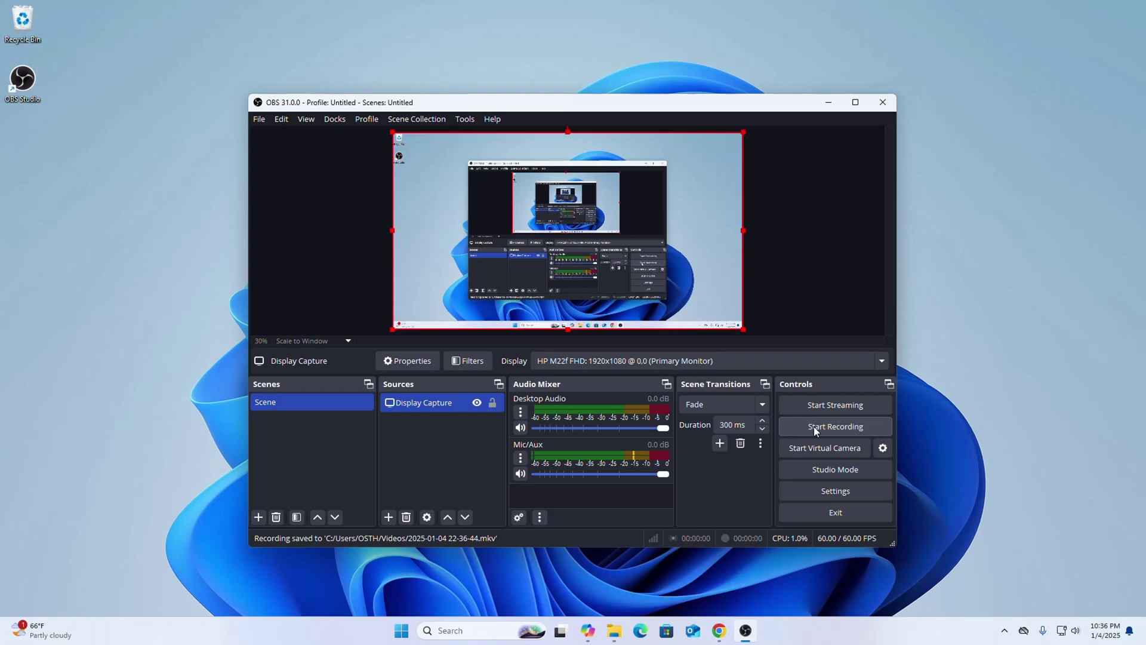